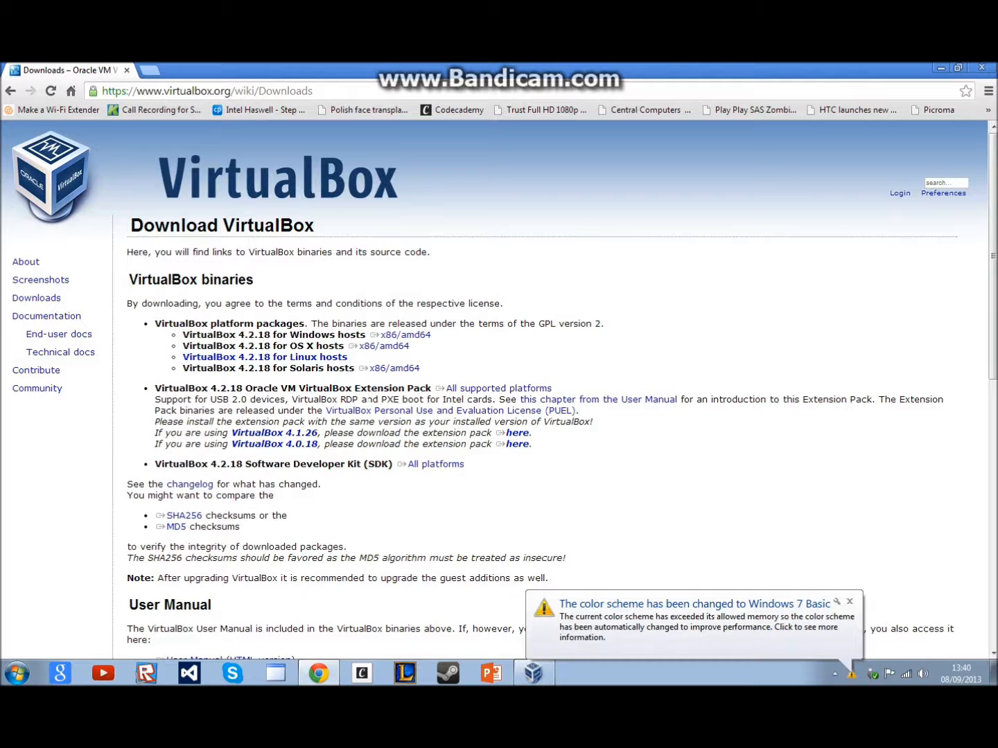
Switch to VirtualBox and start creating a new virtual machine named Win7.
{"action": "left_click", "coordinate": [533, 673]}
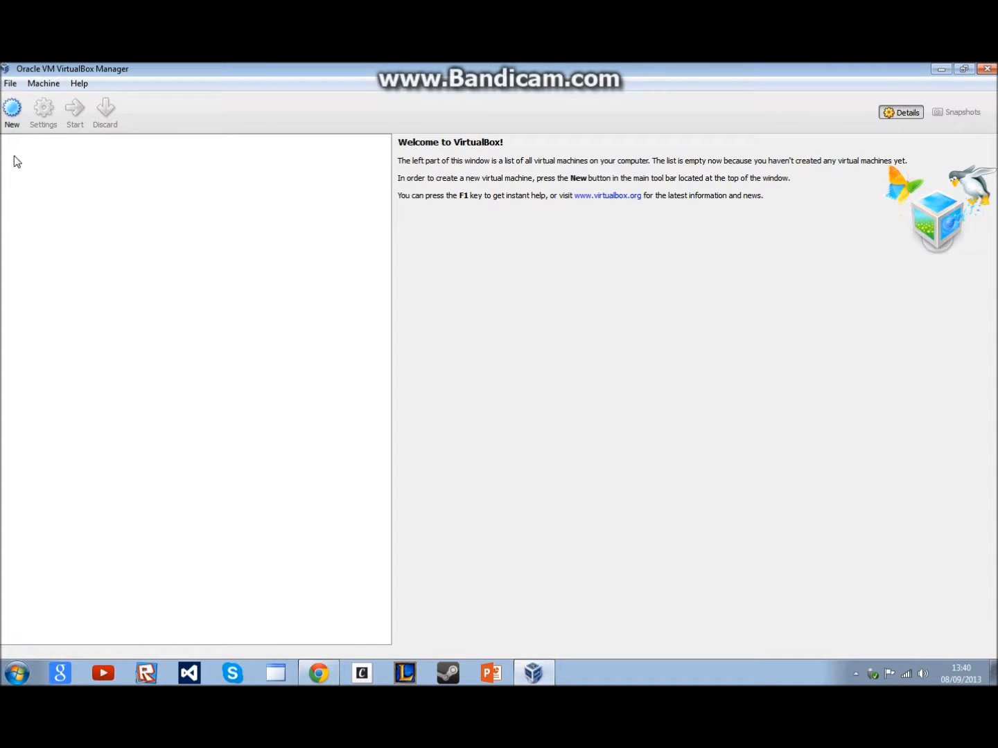
{"action": "left_click", "coordinate": [12, 118]}
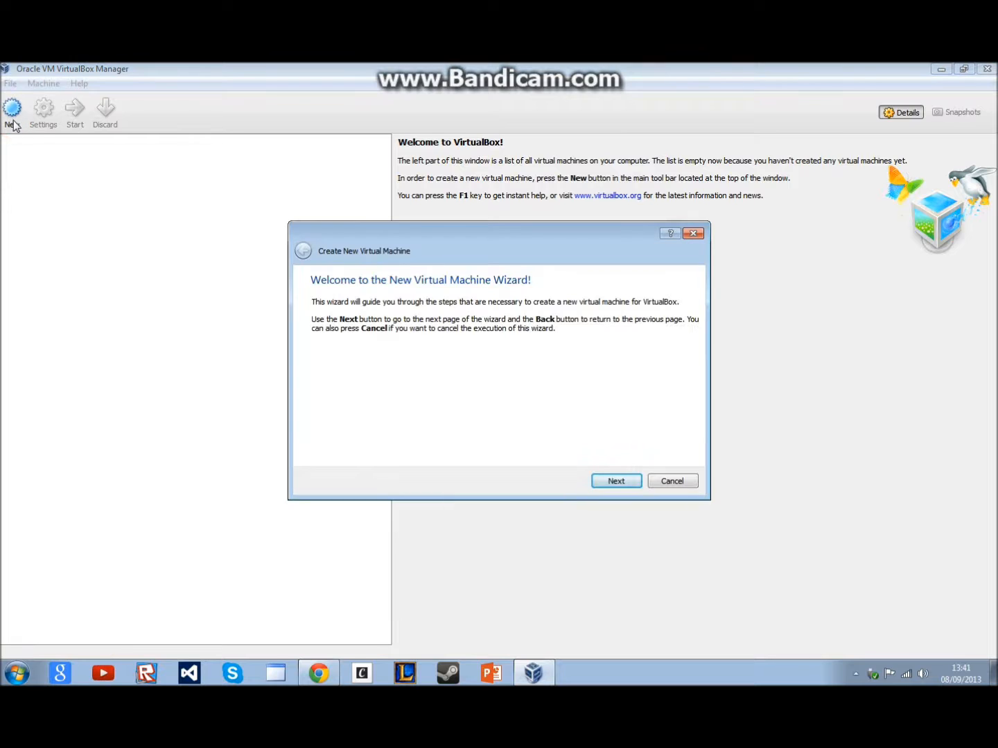
{"action": "left_click", "coordinate": [603, 482]}
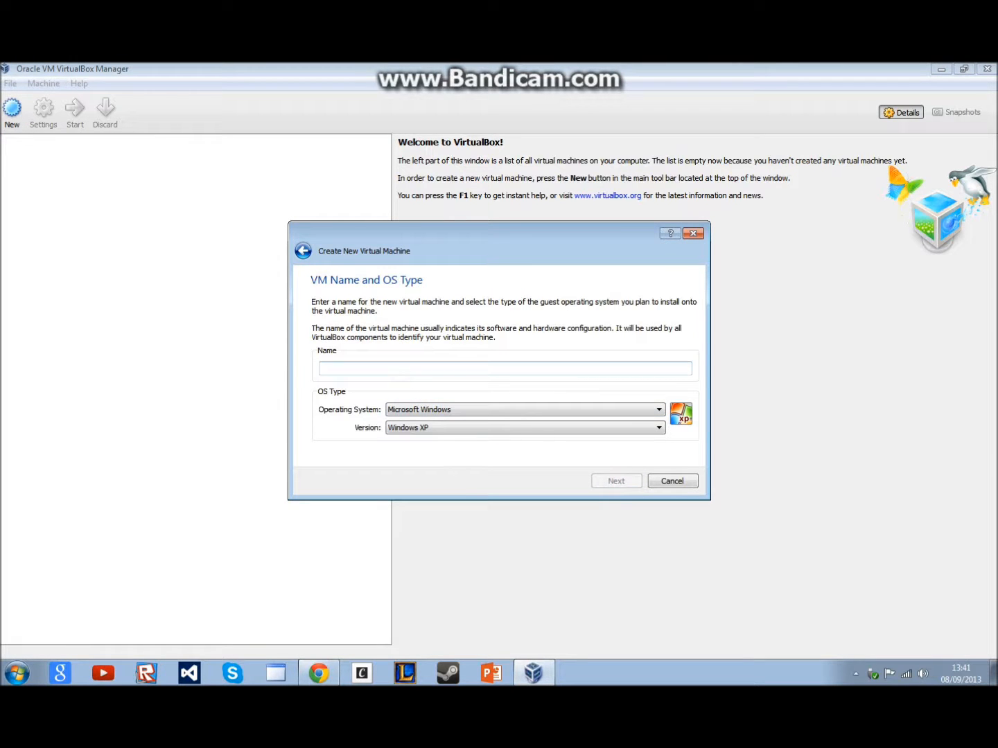
{"action": "type", "text": "Win"}
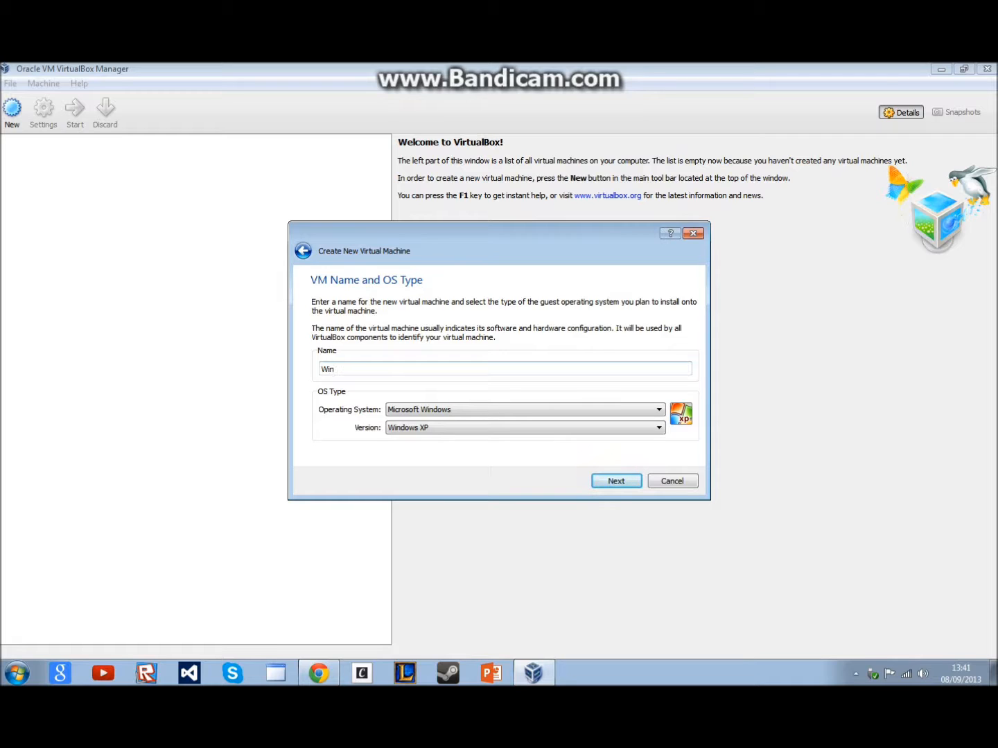
{"action": "type", "text": "7"}
{"action": "left_click", "coordinate": [613, 481]}
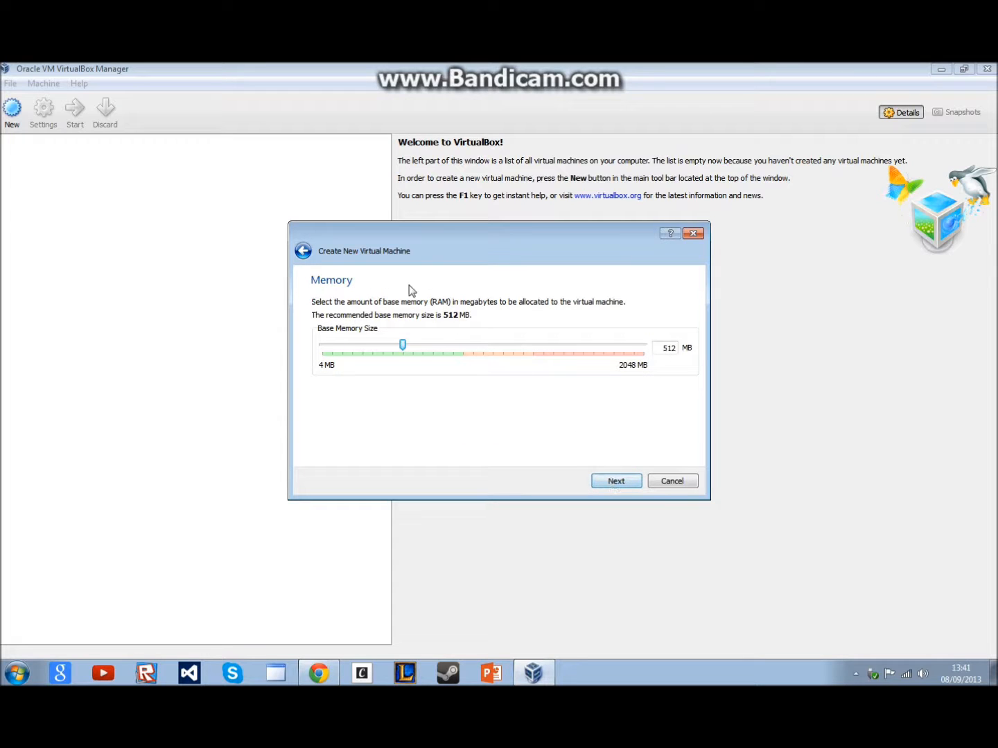
Set the new virtual machine's base memory size to 800 MB.
{"action": "left_click", "coordinate": [664, 349]}
{"action": "double_click", "coordinate": [664, 348]}
{"action": "type", "text": "800"}
{"action": "left_click", "coordinate": [602, 484]}
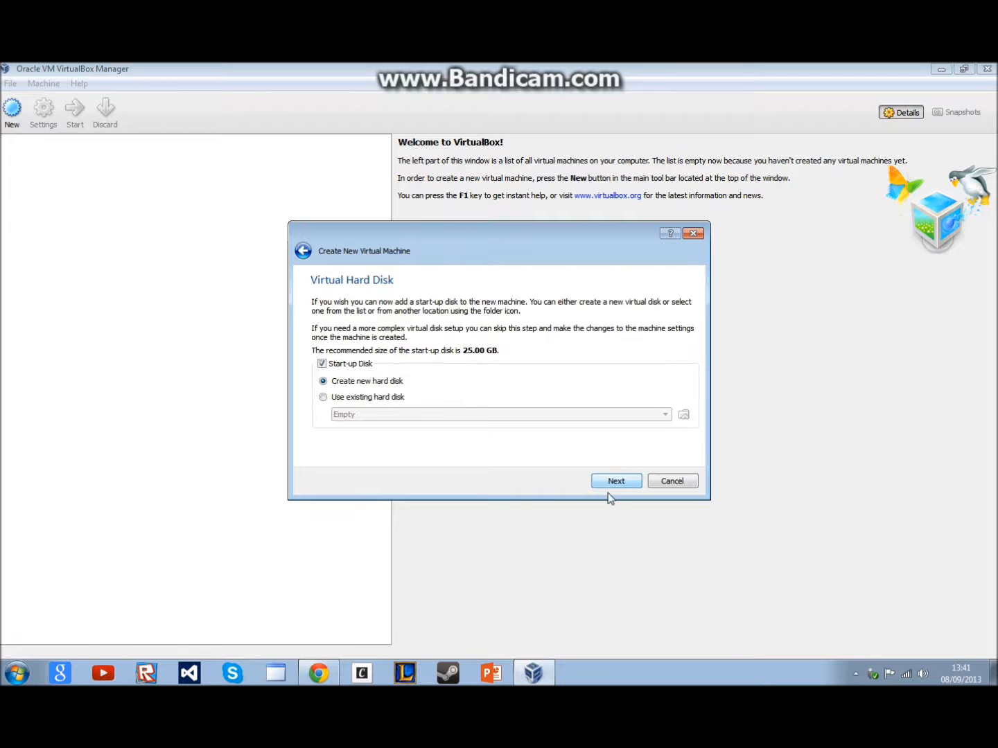
Check the existing hard disk option, then choose to create a new hard disk as the start-up disk.
{"action": "left_click", "coordinate": [395, 400]}
{"action": "left_click", "coordinate": [397, 414]}
{"action": "left_click", "coordinate": [397, 415]}
{"action": "left_click", "coordinate": [322, 381]}
{"action": "left_click", "coordinate": [616, 482]}
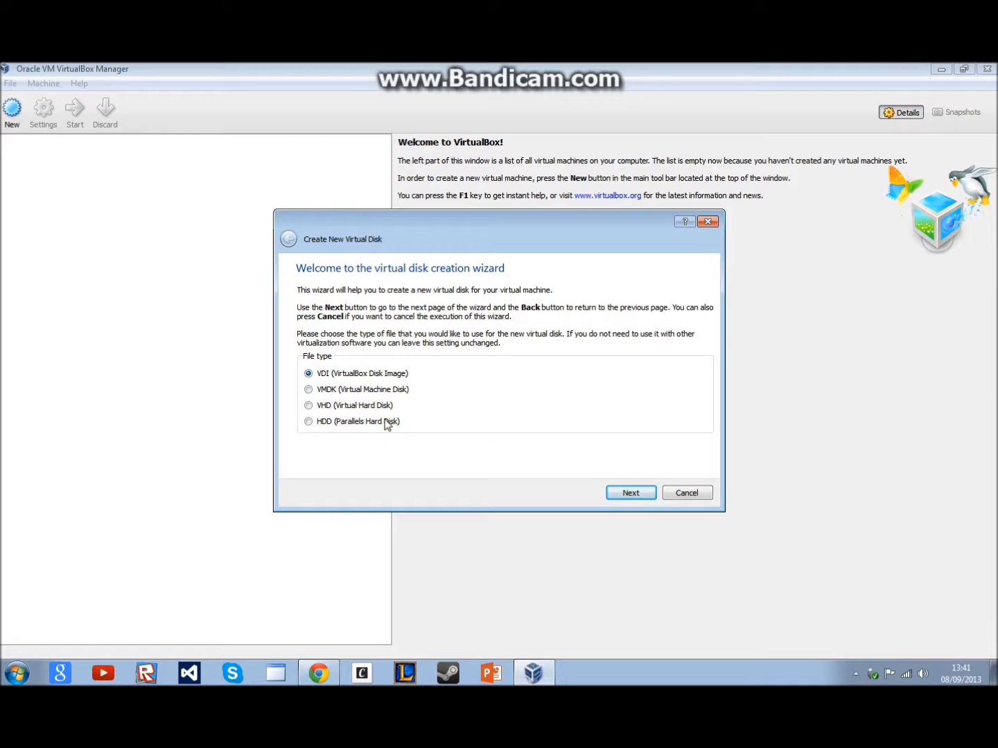
Create a dynamically allocated VDI disk of 20 GB and finish creating the virtual machine.
{"action": "left_click", "coordinate": [632, 492]}
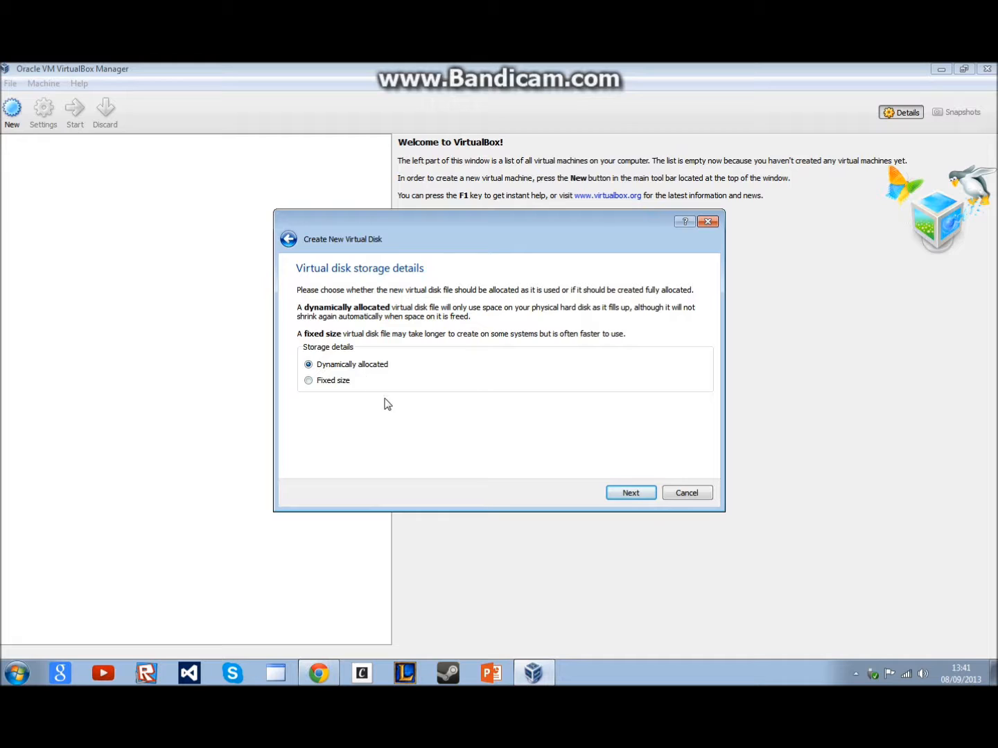
{"action": "left_click", "coordinate": [613, 497]}
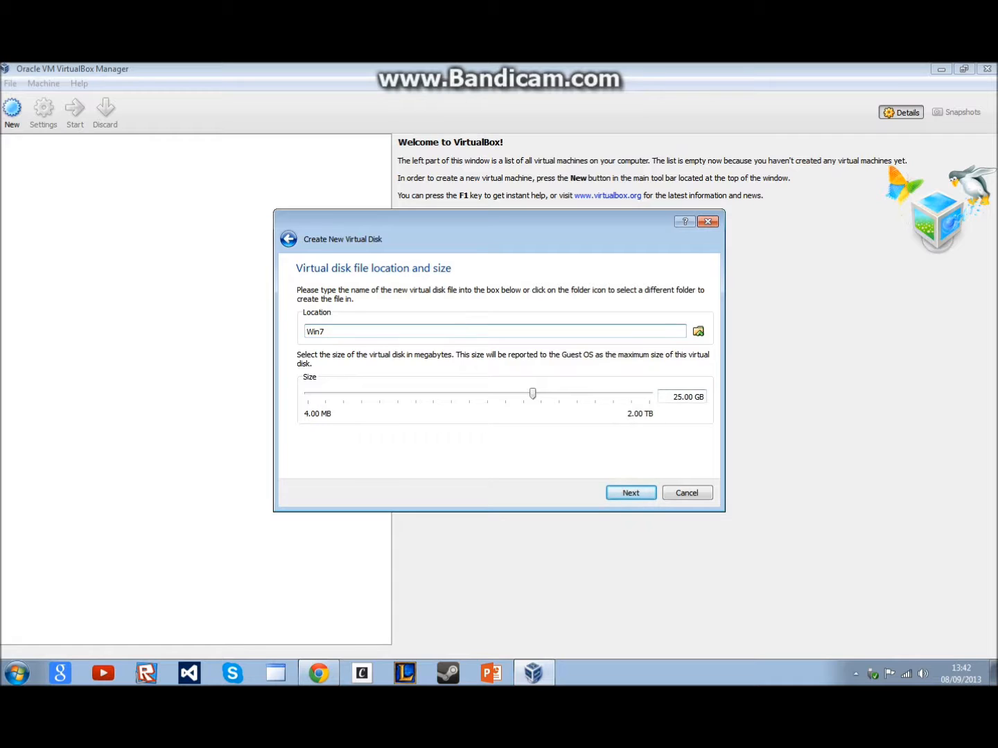
{"action": "double_click", "coordinate": [678, 395]}
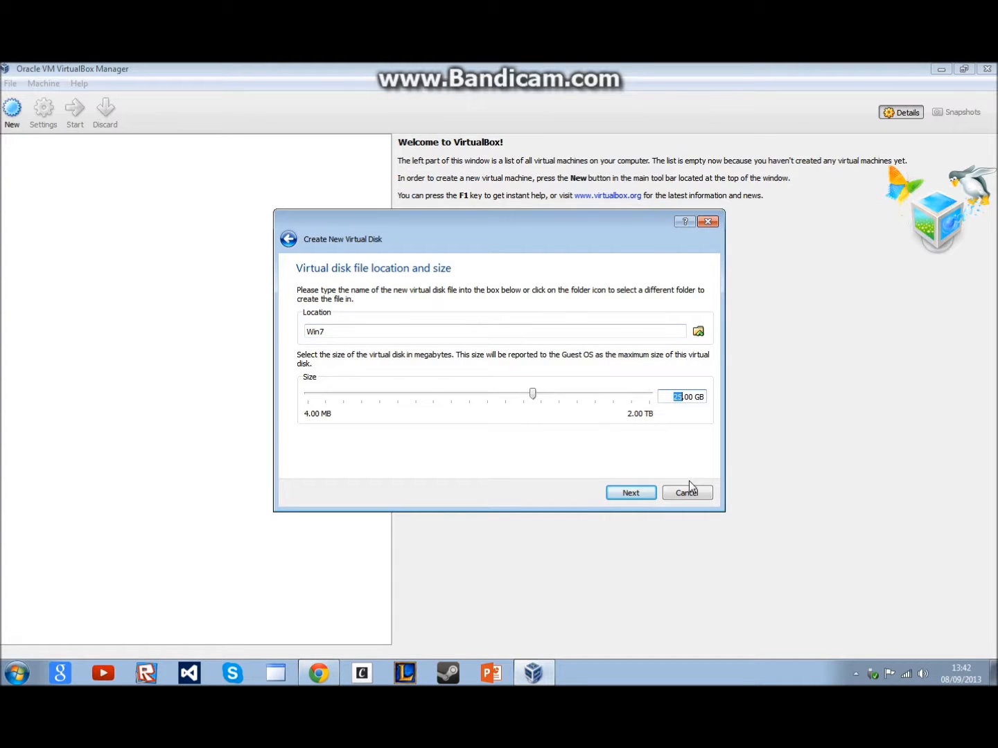
{"action": "type", "text": "20"}
{"action": "left_click", "coordinate": [630, 495]}
{"action": "left_click", "coordinate": [630, 496]}
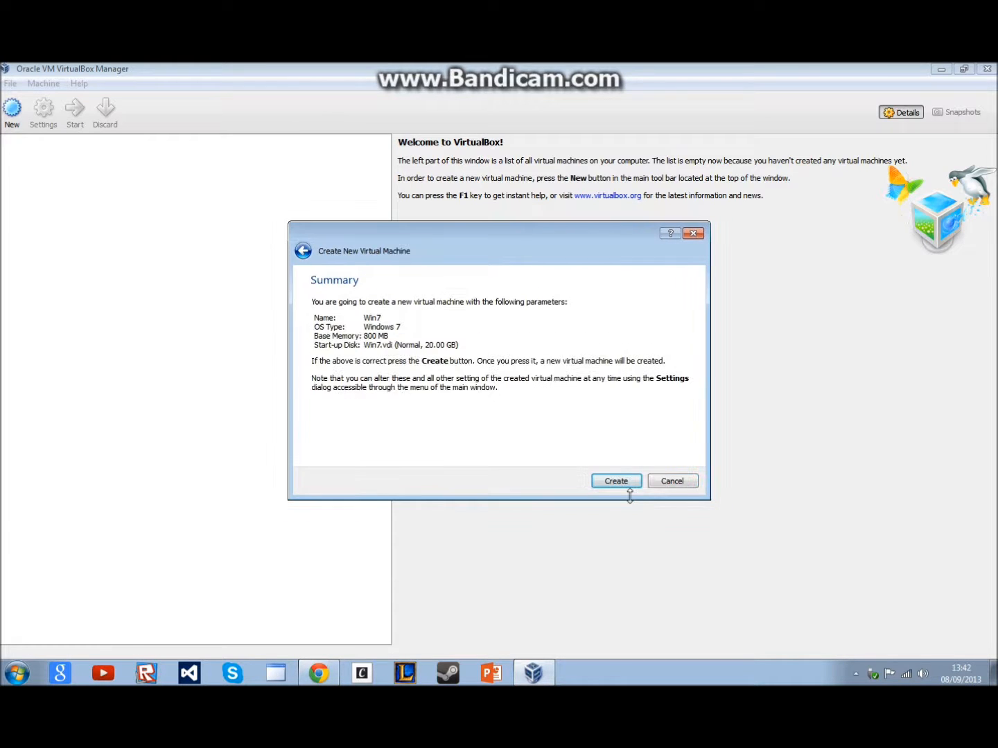
{"action": "left_click", "coordinate": [617, 484]}
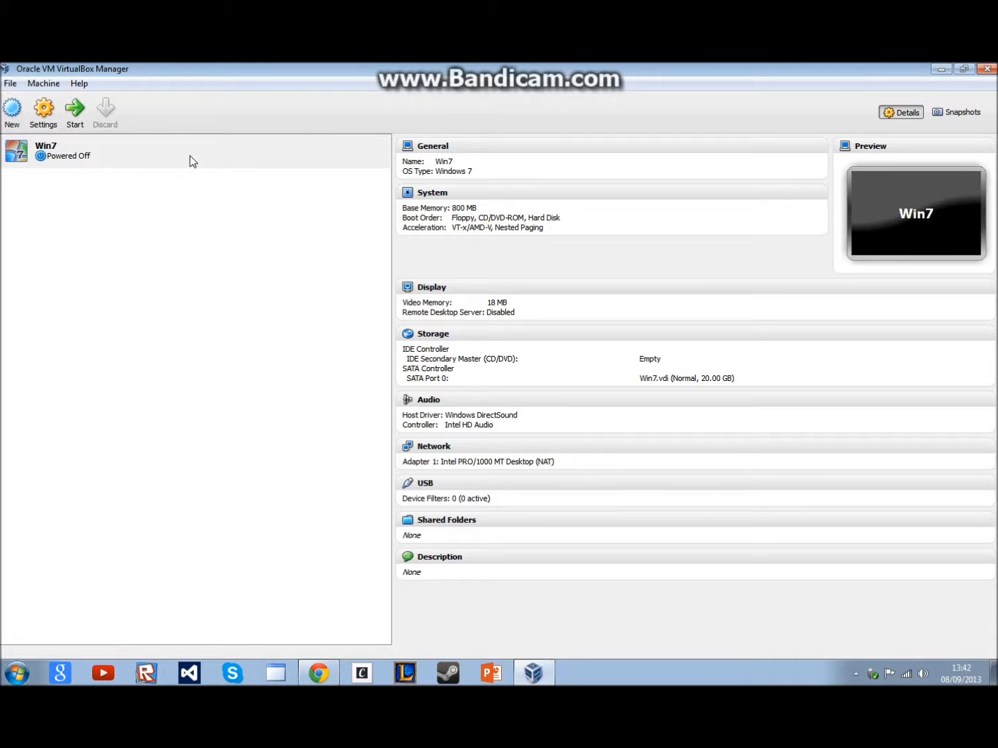
Examine the Win7 machine's General settings, including the available Windows versions, the advanced options and the description.
{"action": "left_click", "coordinate": [33, 109]}
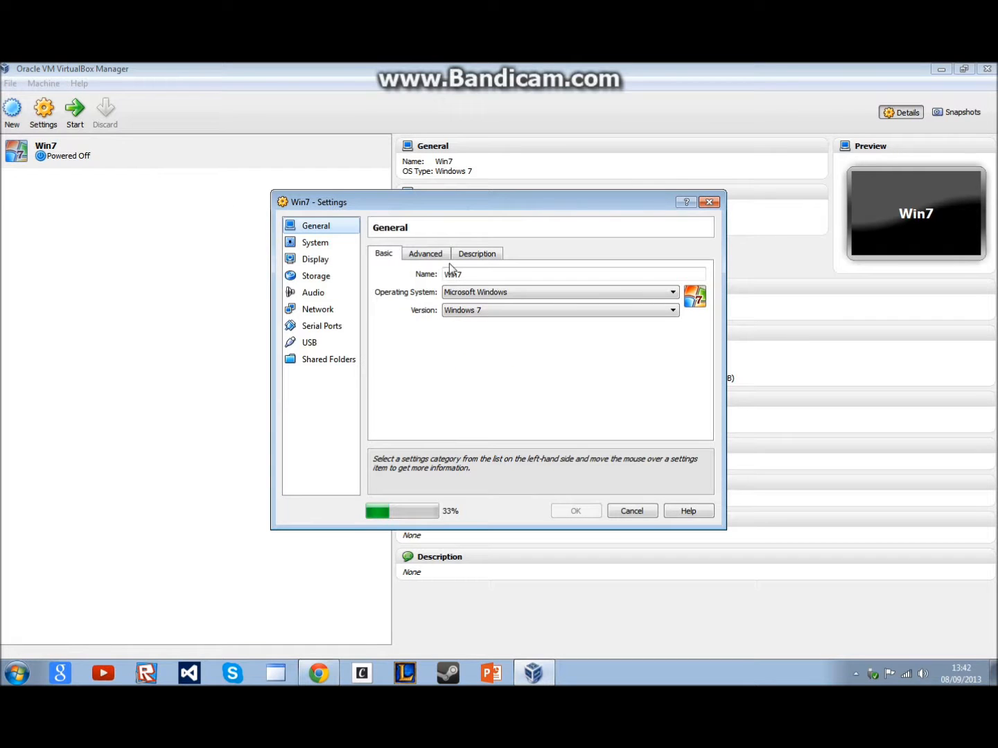
{"action": "left_click", "coordinate": [464, 311]}
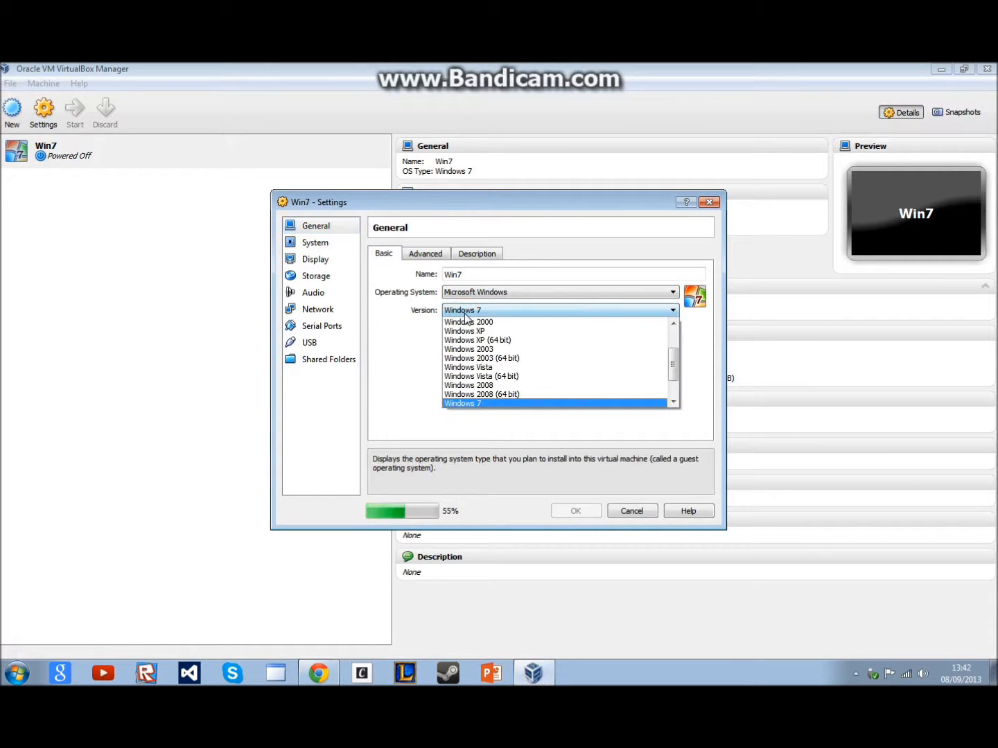
{"action": "left_click", "coordinate": [423, 252]}
{"action": "left_click", "coordinate": [425, 251]}
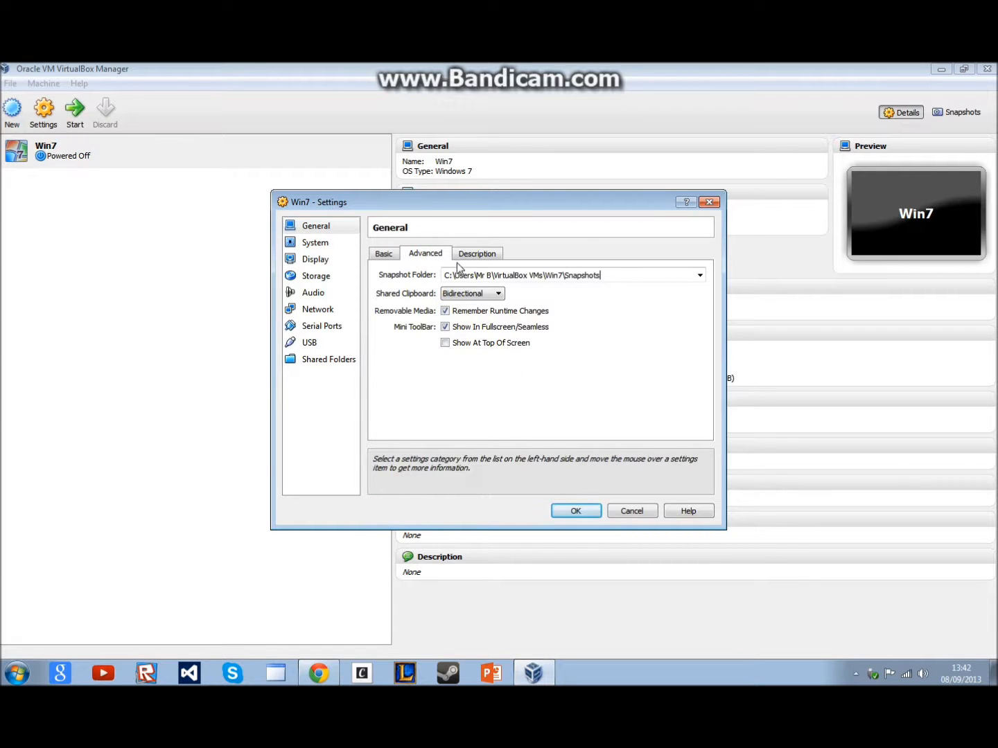
{"action": "left_click", "coordinate": [460, 255]}
{"action": "left_click", "coordinate": [405, 274]}
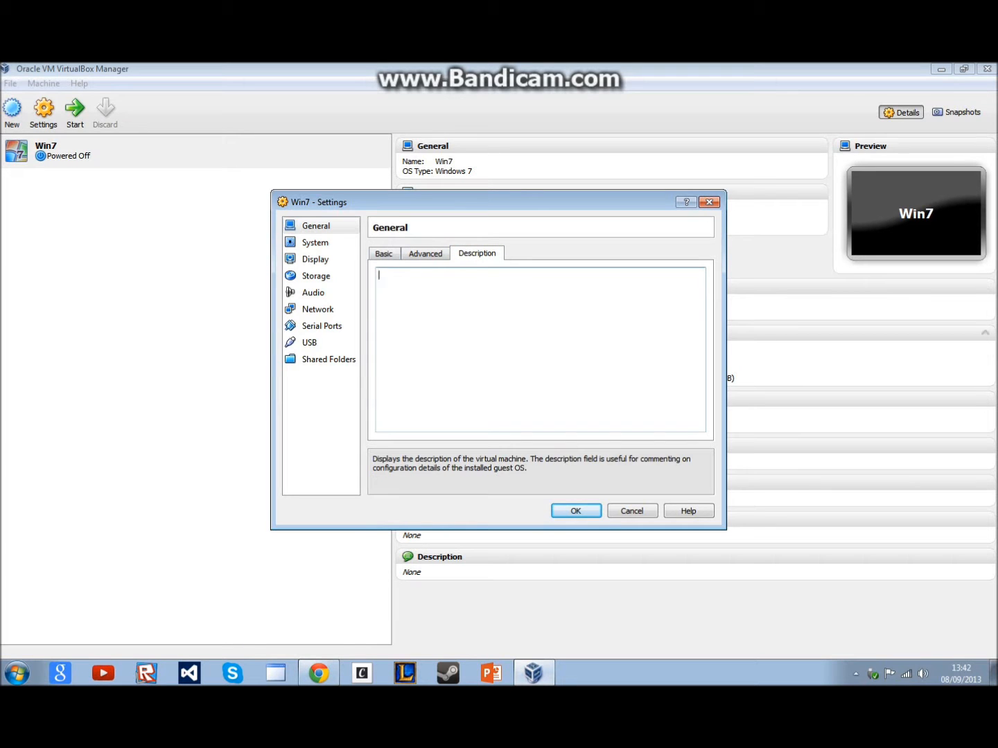
{"action": "left_click", "coordinate": [389, 254]}
Review the System, Display, Storage, Audio, Network, Serial Ports, USB and Shared Folders settings, return to General and close the settings.
{"action": "left_click", "coordinate": [302, 242]}
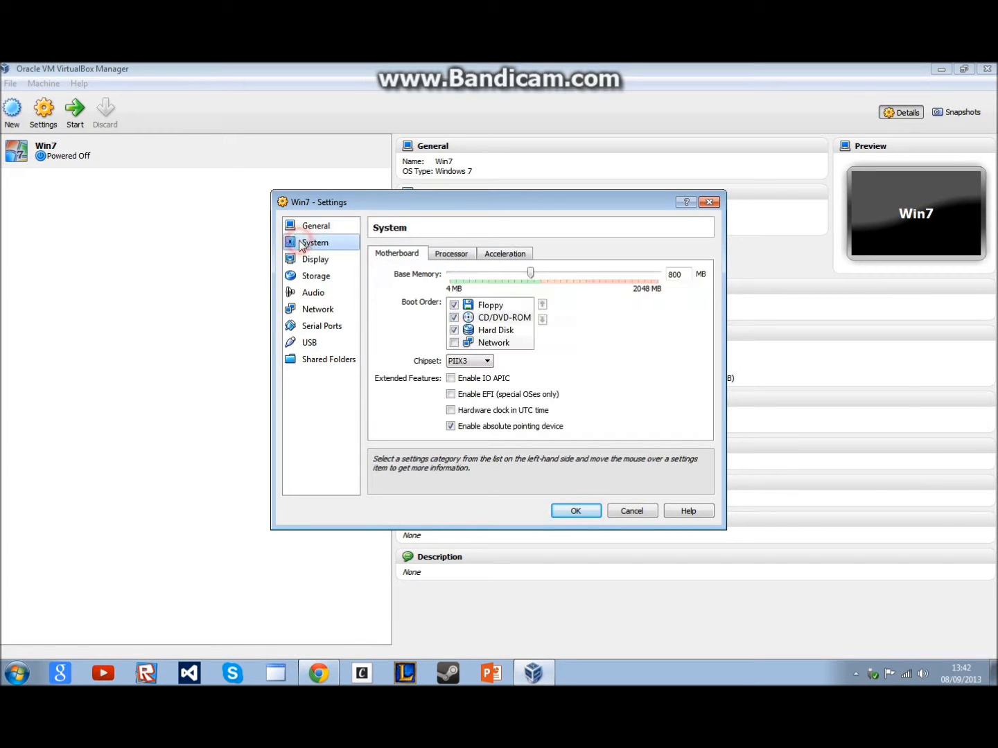
{"action": "left_click", "coordinate": [332, 264]}
{"action": "left_click", "coordinate": [332, 277]}
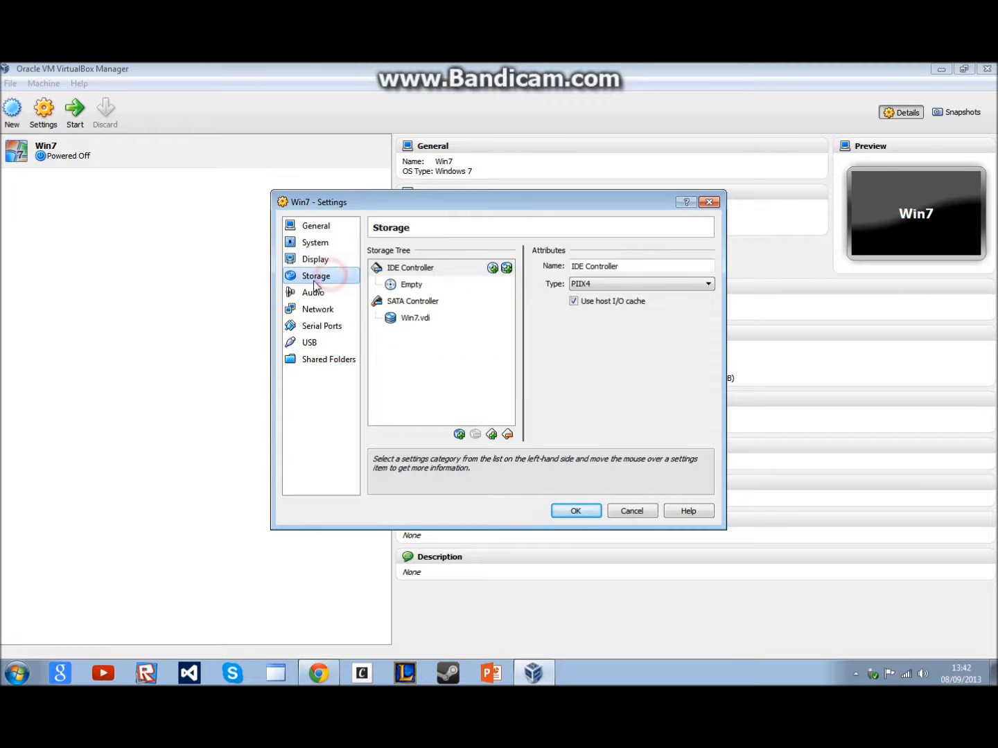
{"action": "left_click", "coordinate": [314, 294]}
{"action": "left_click", "coordinate": [315, 310]}
{"action": "left_click", "coordinate": [315, 330]}
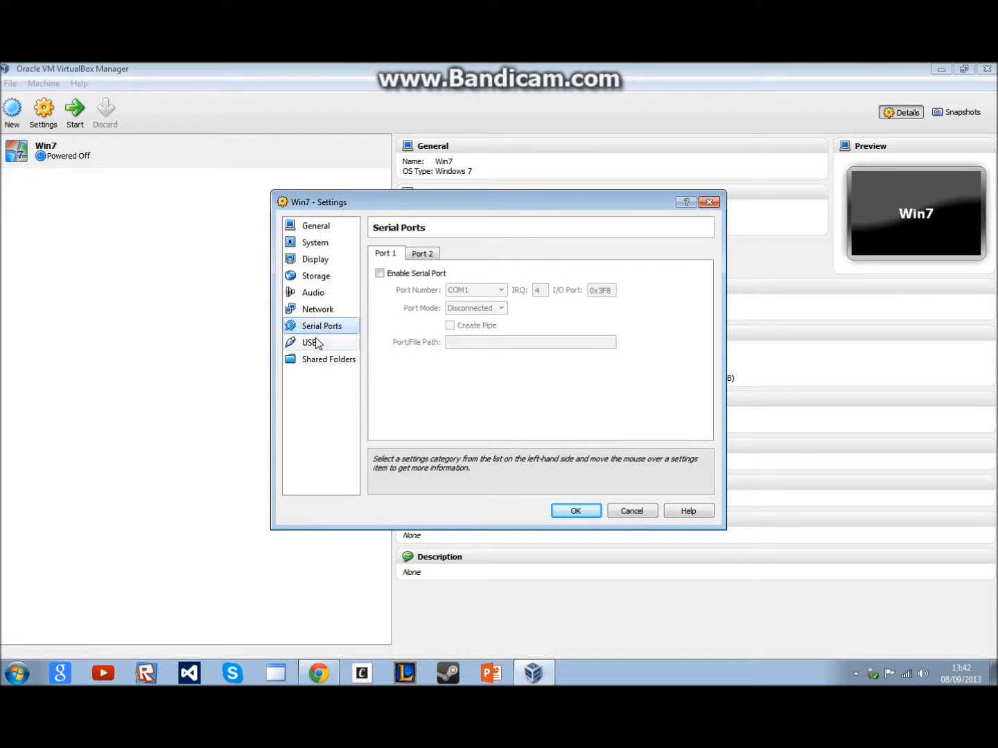
{"action": "left_click", "coordinate": [315, 341]}
{"action": "left_click", "coordinate": [320, 361]}
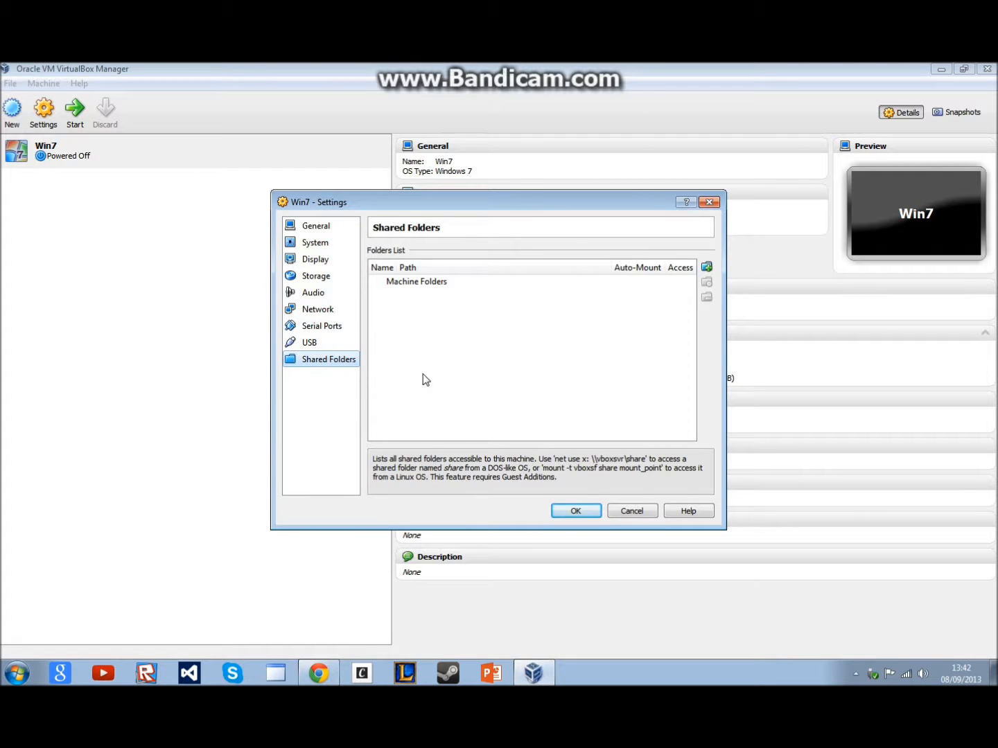
{"action": "left_click", "coordinate": [314, 226]}
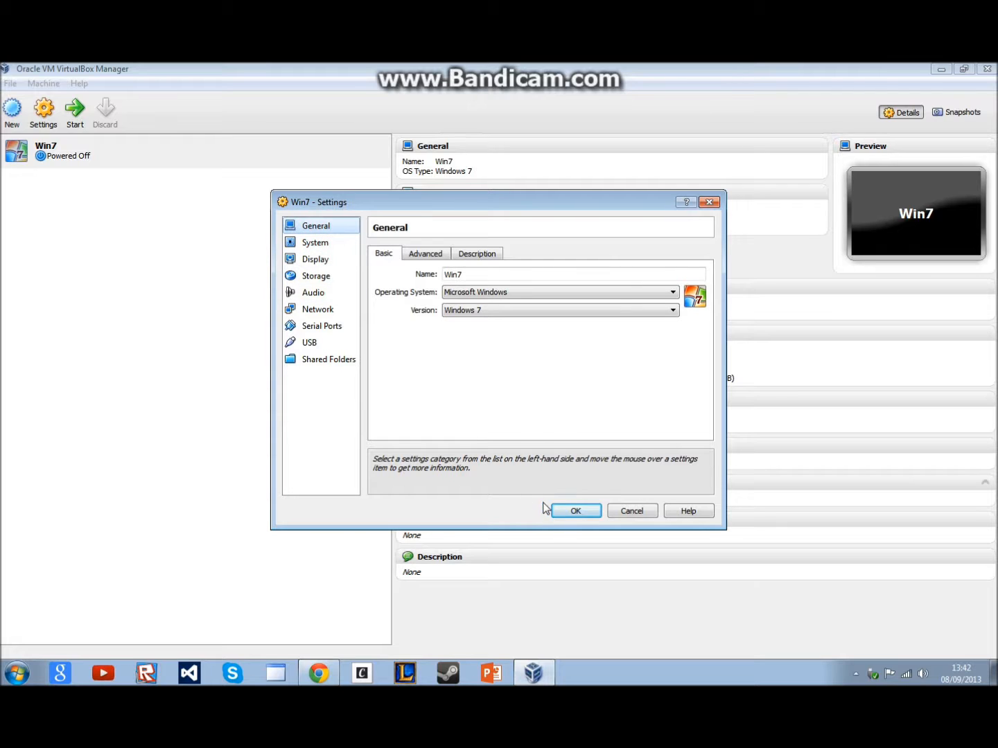
{"action": "left_click", "coordinate": [571, 513]}
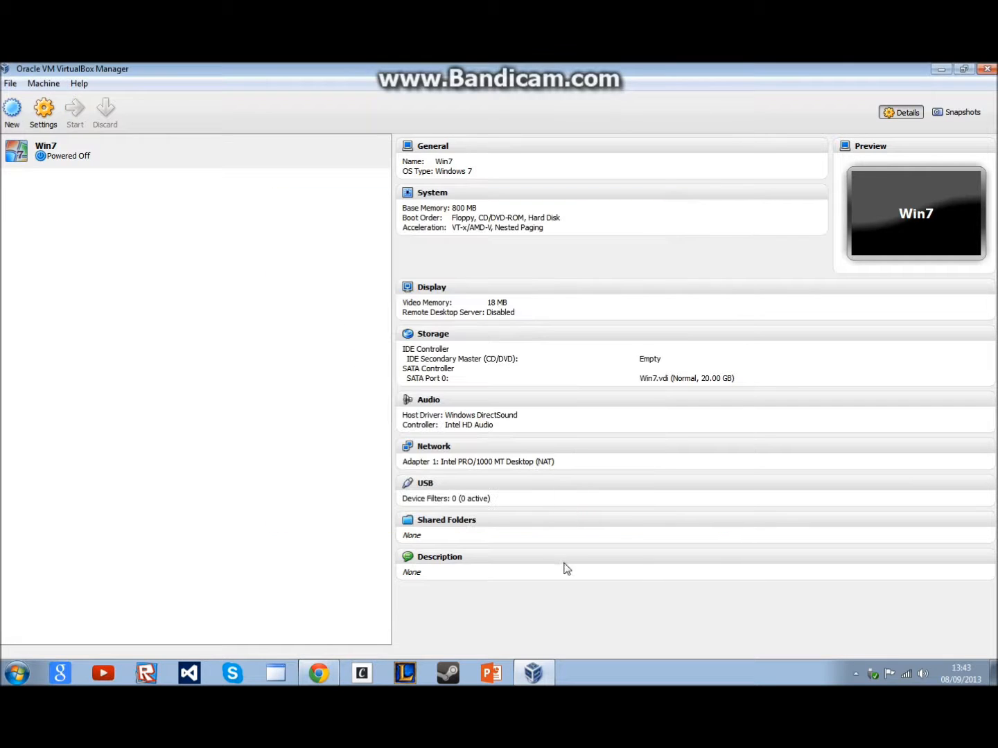
Start the Win7 virtual machine and dismiss the keyboard capture notice.
{"action": "left_click", "coordinate": [146, 222]}
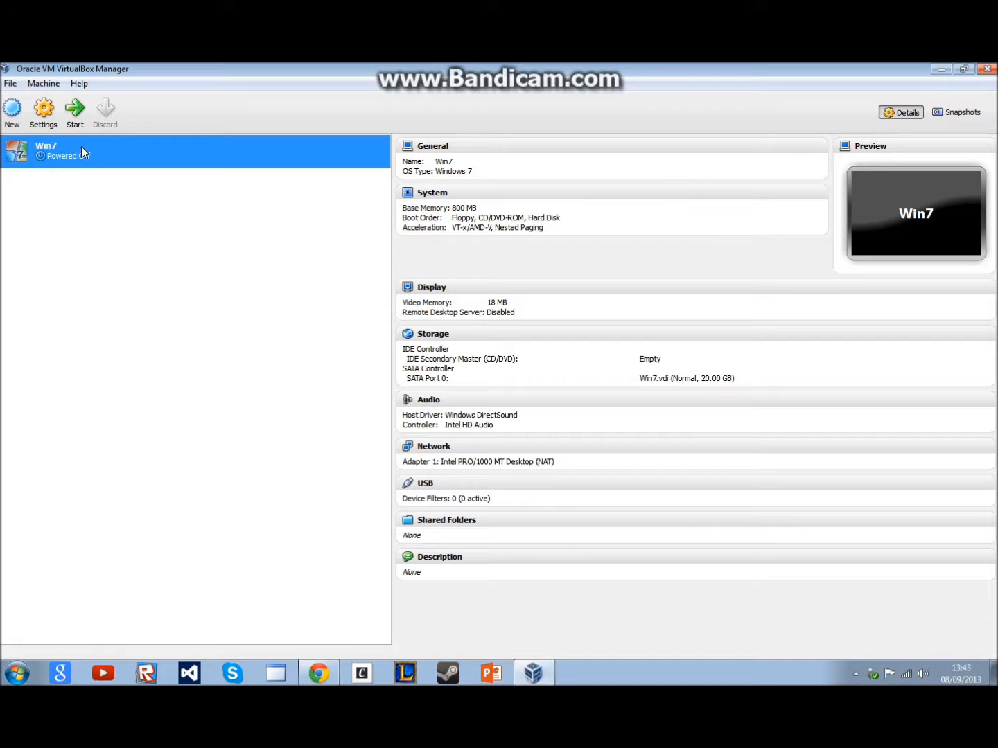
{"action": "left_click", "coordinate": [70, 108]}
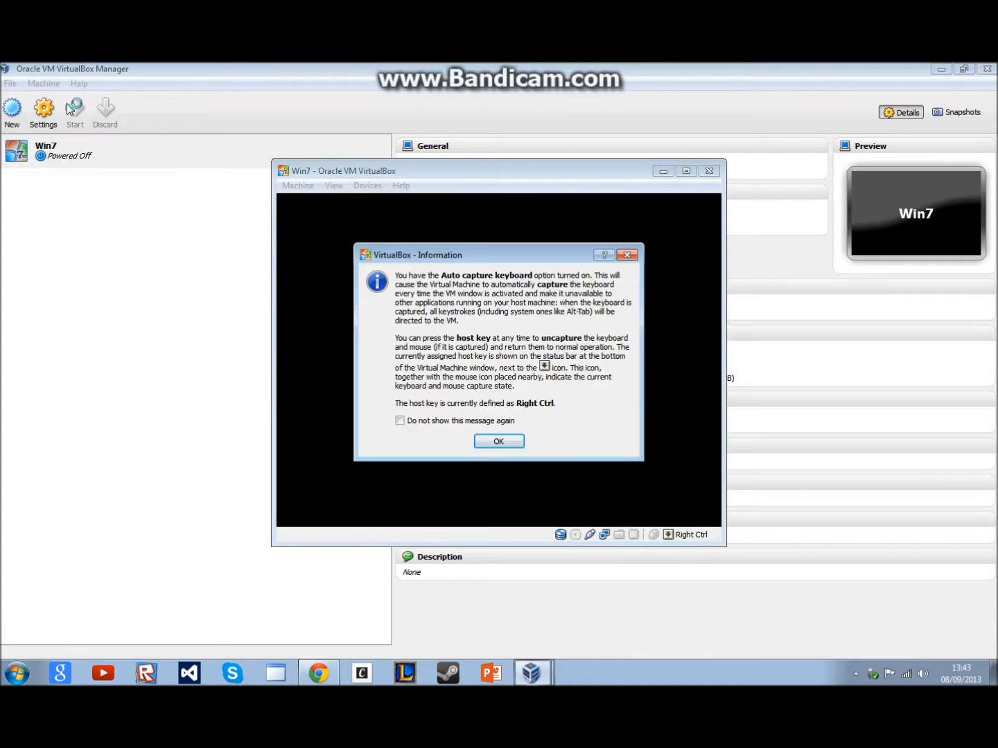
{"action": "left_click", "coordinate": [485, 439]}
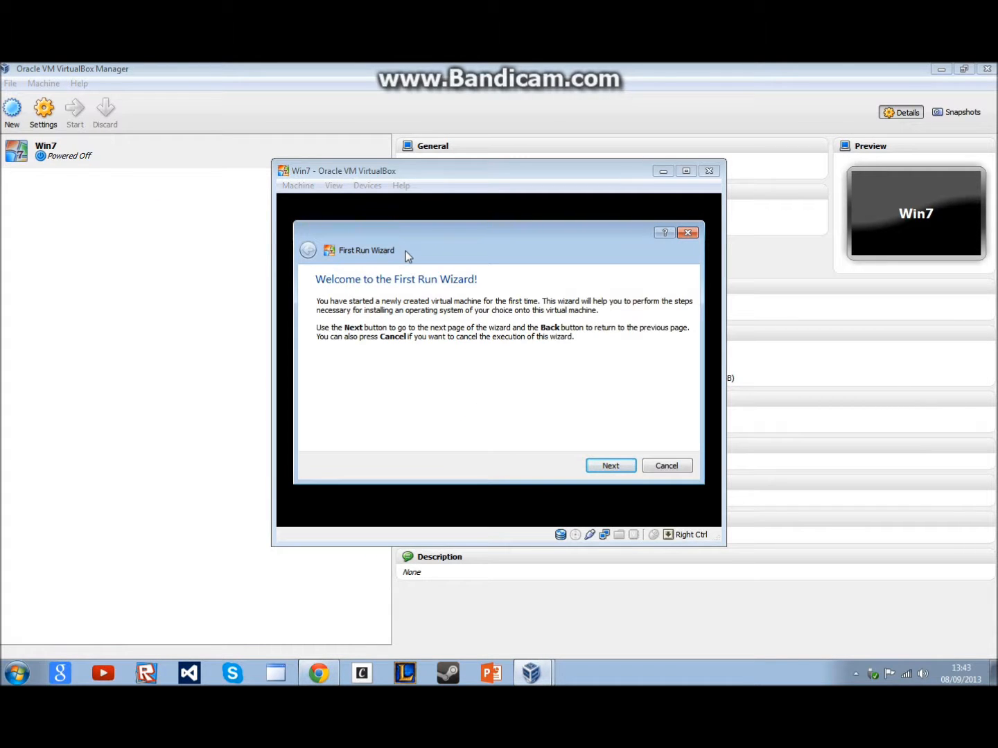
Choose Host Drive 'E:' as the installation media, boot the machine from it and dismiss the colour mode notice.
{"action": "left_click", "coordinate": [594, 465]}
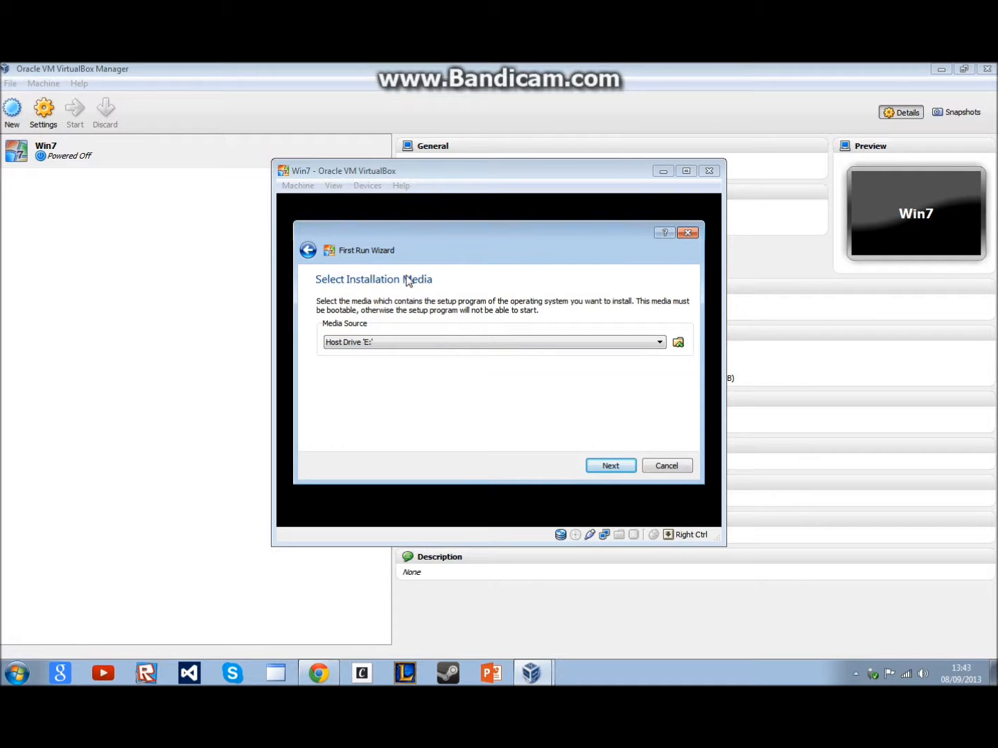
{"action": "left_click", "coordinate": [393, 344]}
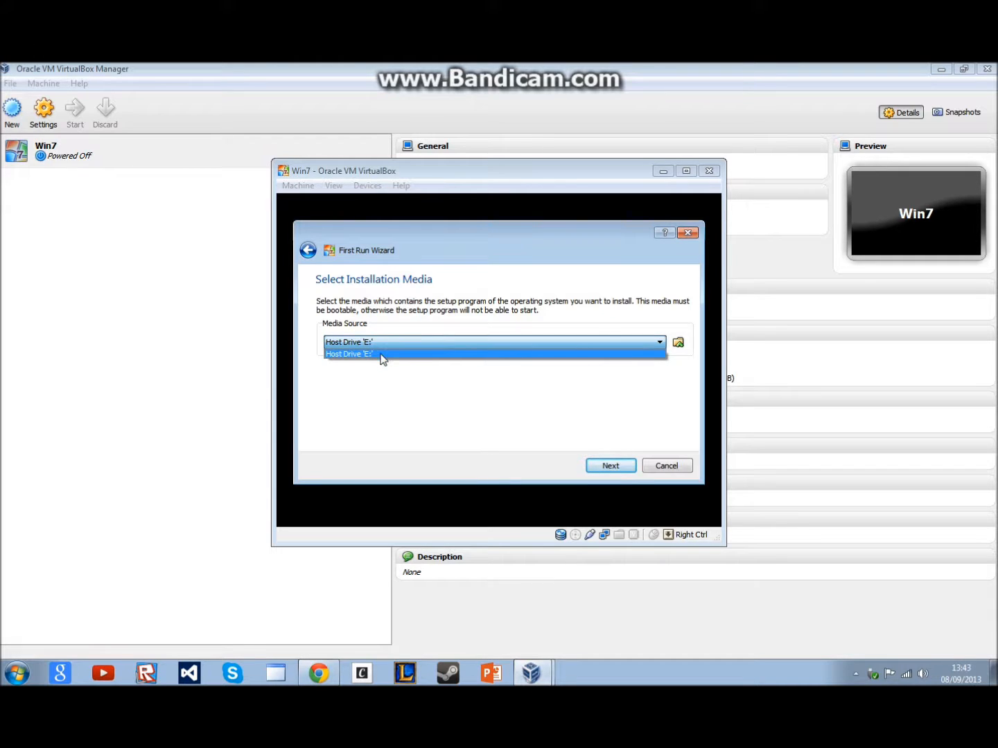
{"action": "left_click", "coordinate": [381, 355]}
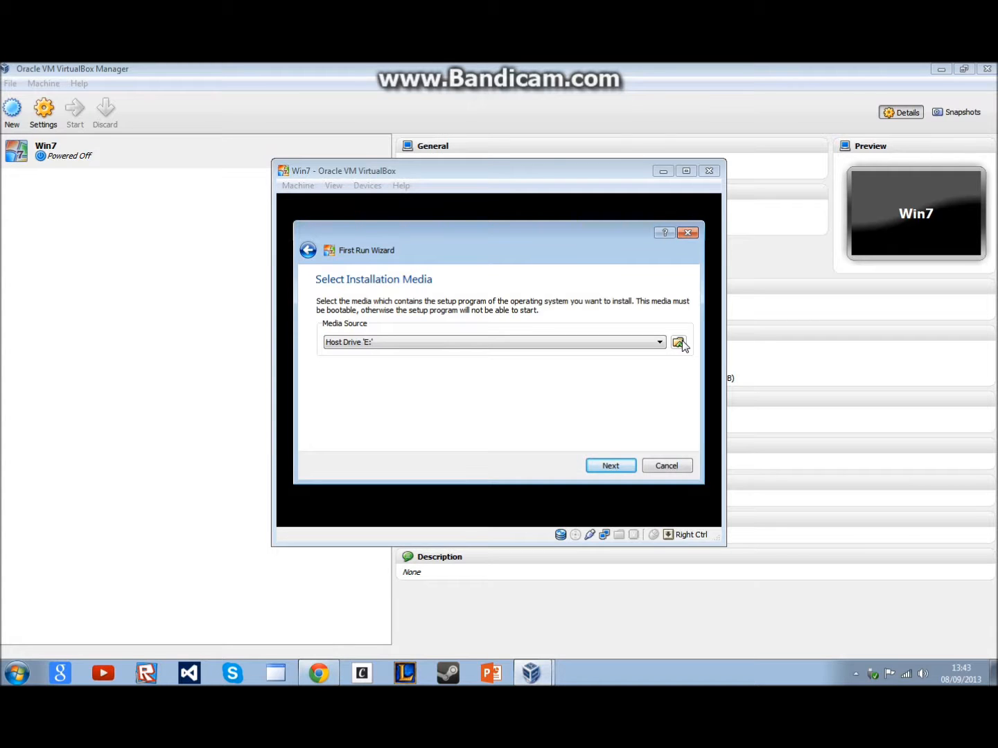
{"action": "left_click", "coordinate": [602, 465]}
{"action": "left_click", "coordinate": [602, 465]}
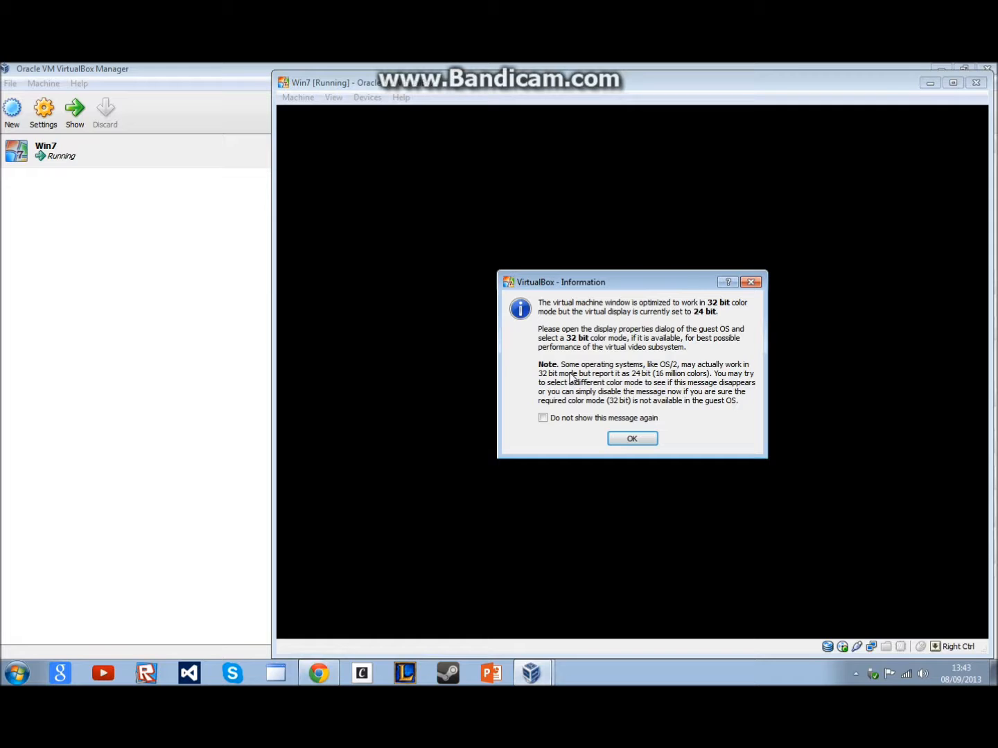
{"action": "left_click", "coordinate": [613, 438]}
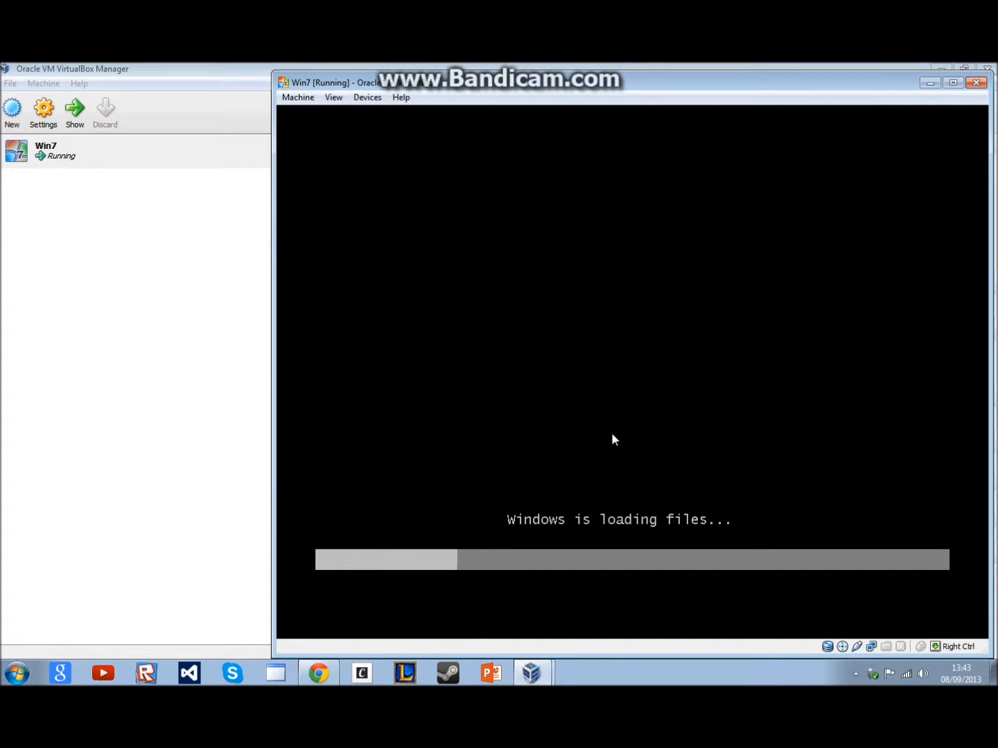